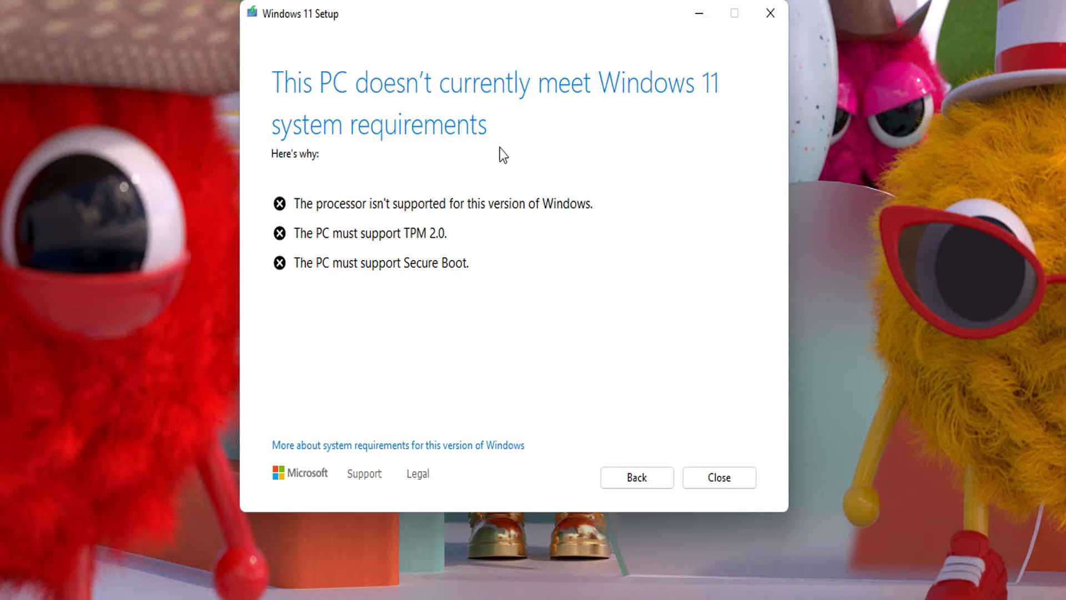
Move the Setup window up and highlight its unsupported processor reason.
click(451, 21)
drag(466, 12, 495, 0)
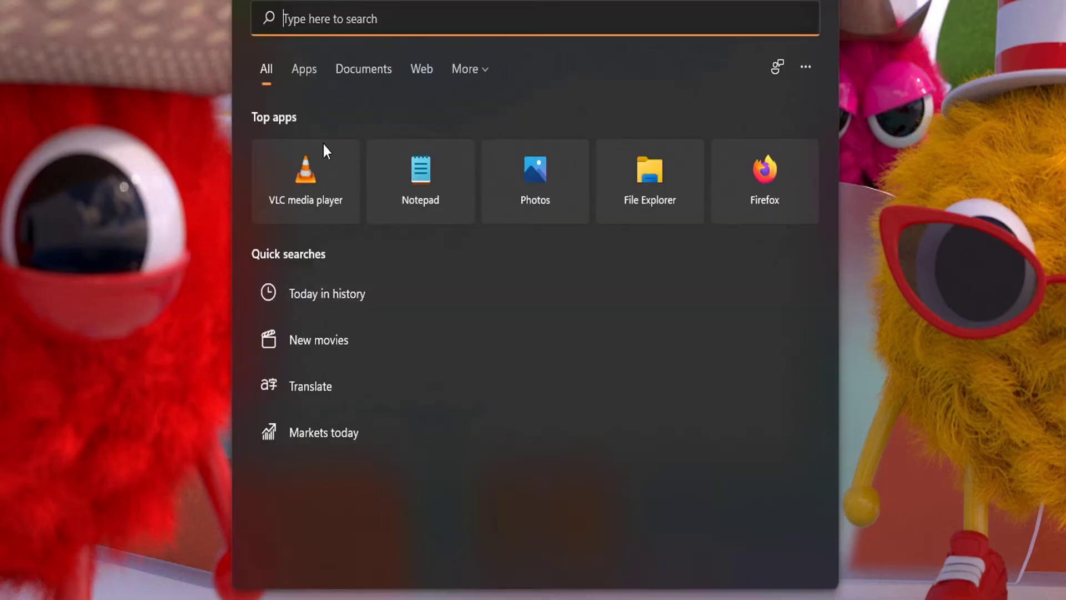
click(152, 103)
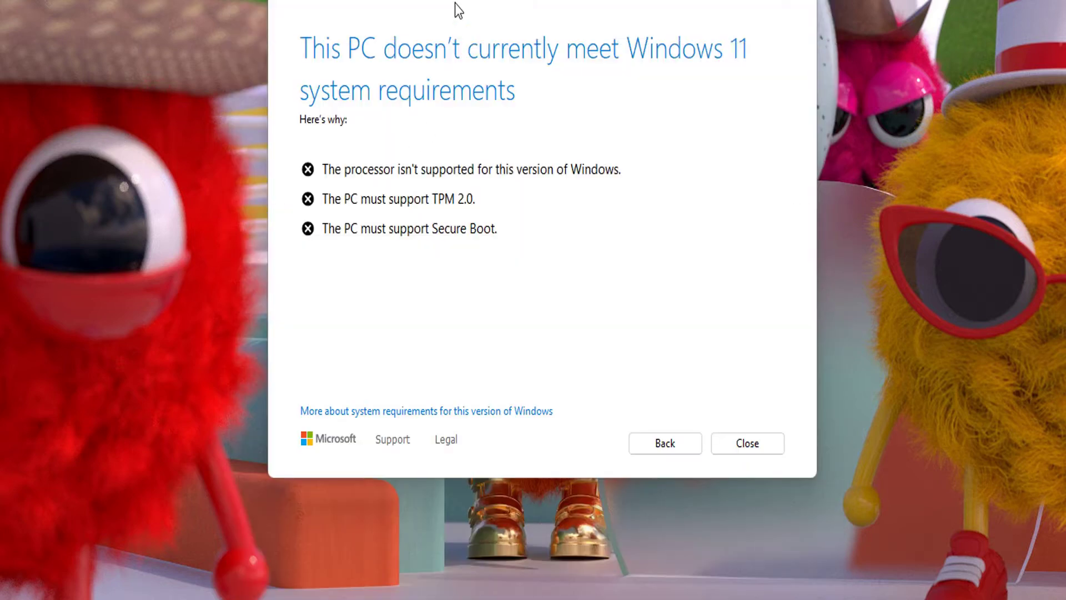
drag(453, 11, 425, 0)
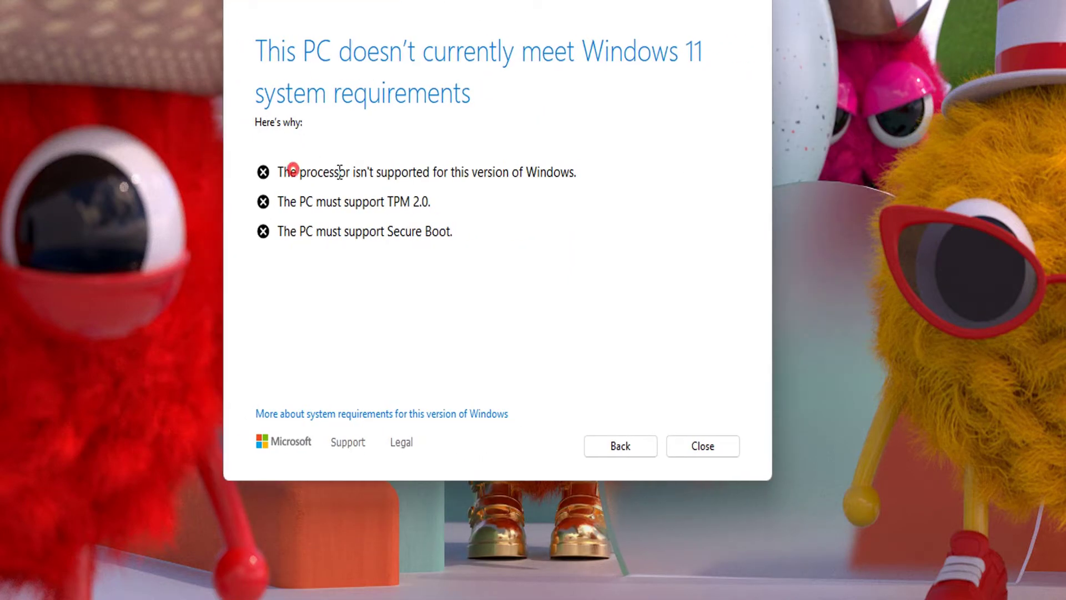
drag(296, 172, 508, 173)
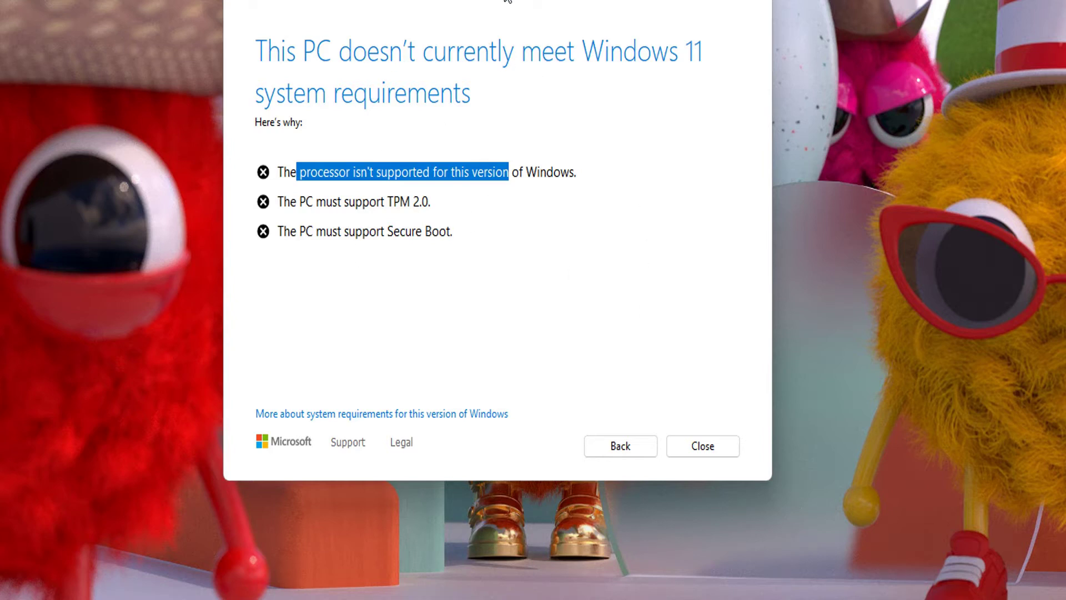
mouse_move(507, 2)
mouse_down()
mouse_move(500, 61)
mouse_move(521, 8)
mouse_up()
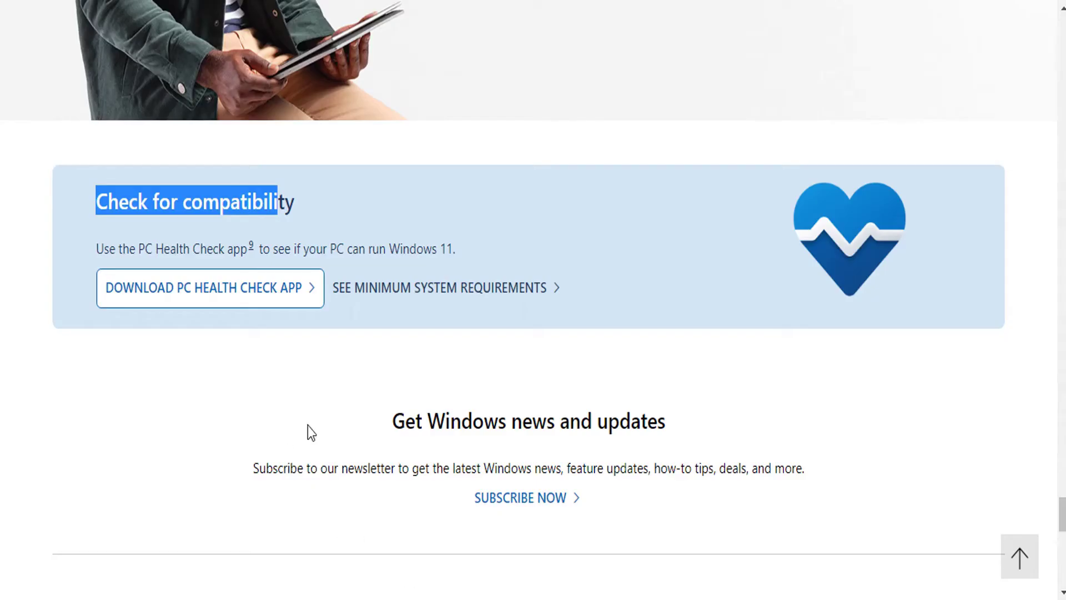
Scroll the Windows 11 website and highlight the Check for compatibility heading and description.
click(534, 264)
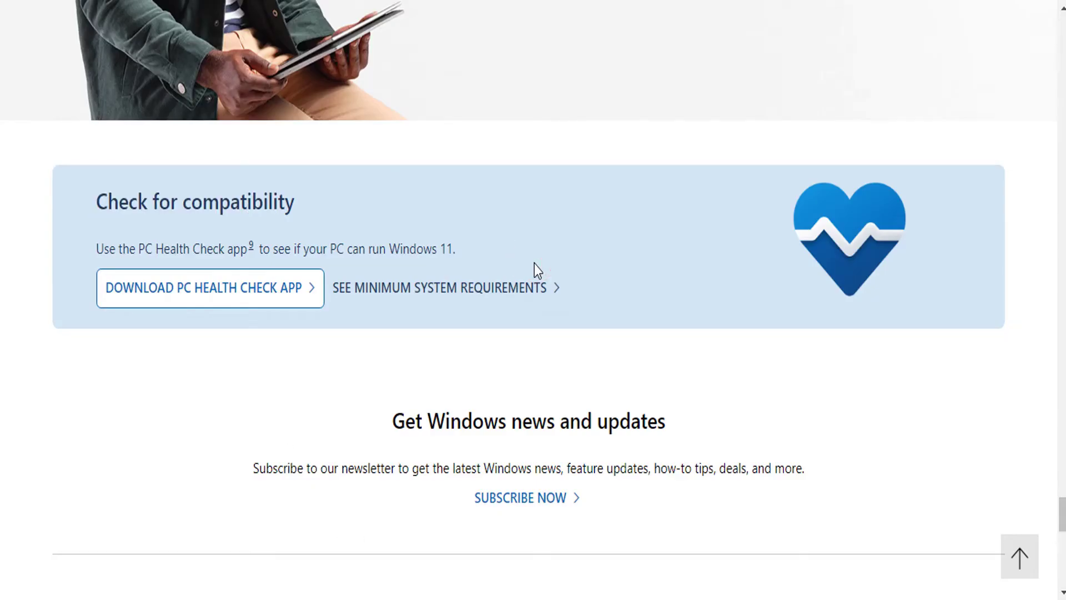
scroll(514, 358, up, 6)
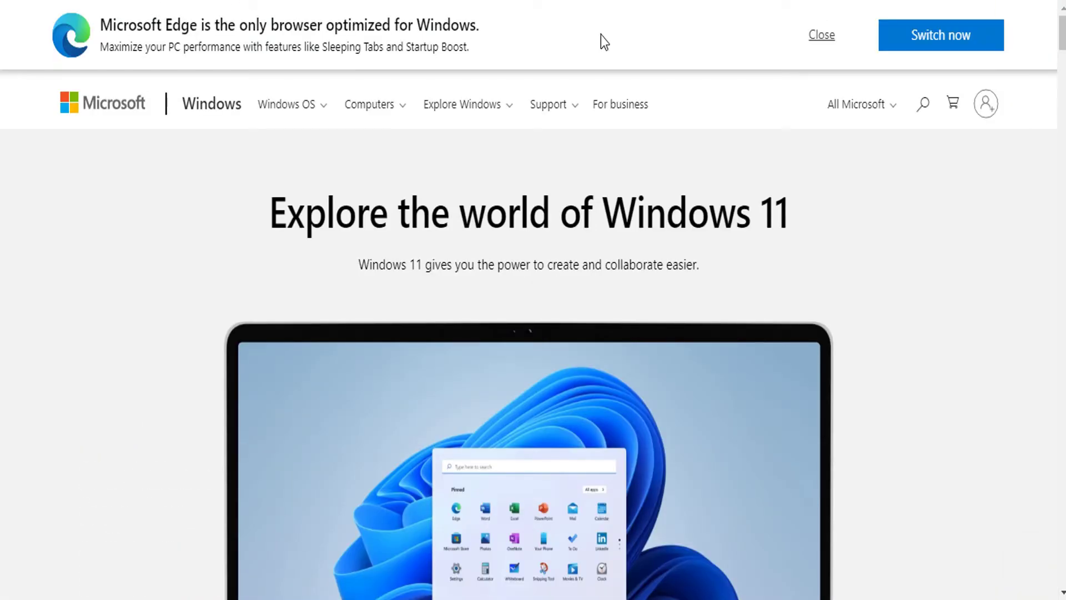
scroll(491, 286, down, 6)
scroll(491, 285, up, 6)
drag(1062, 38, 1060, 530)
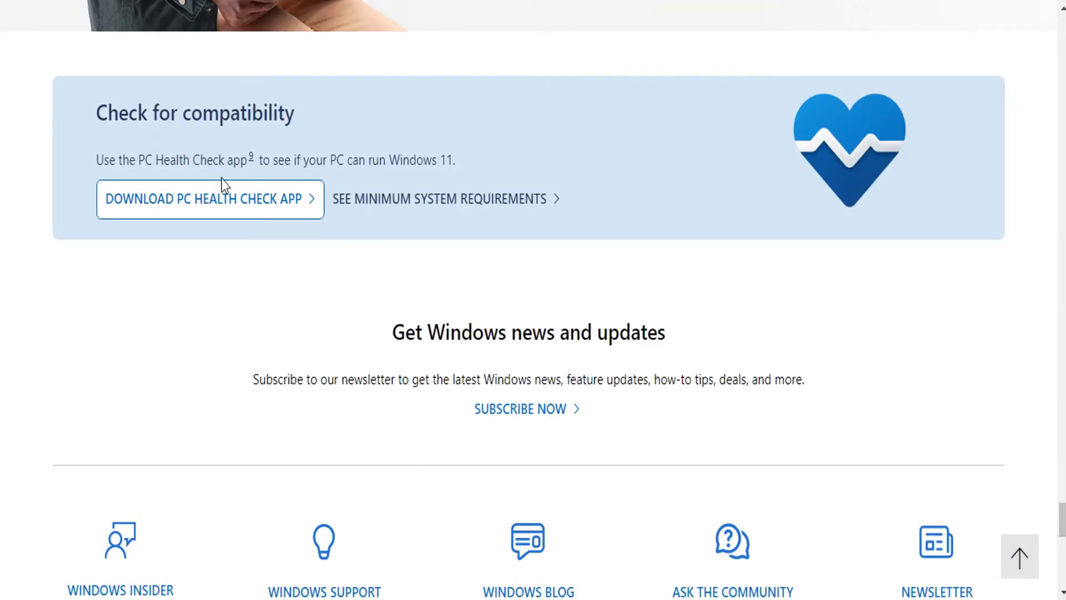
drag(89, 112, 313, 129)
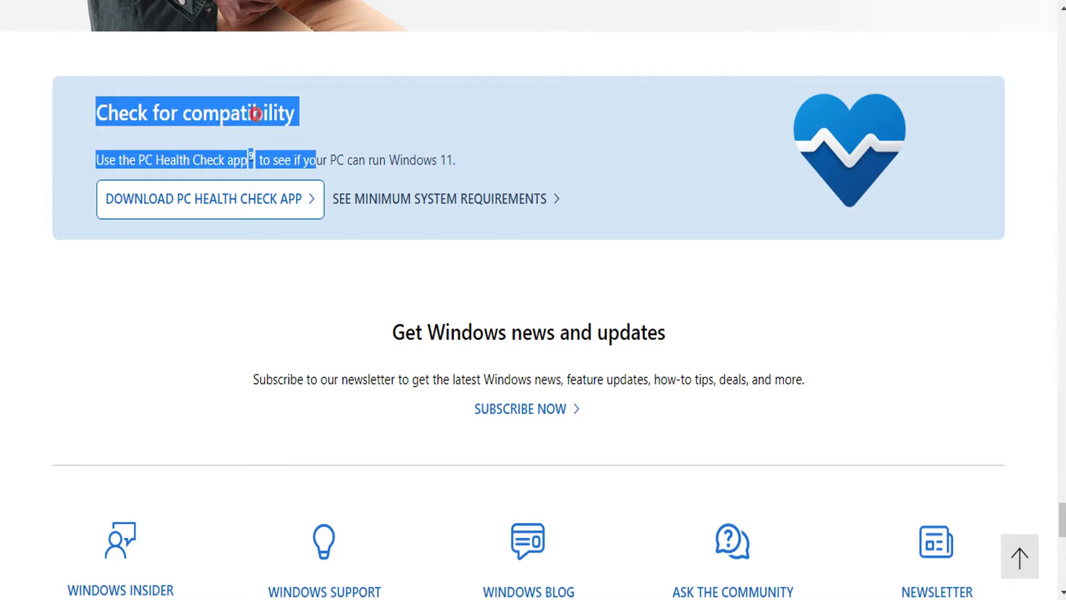
click(168, 109)
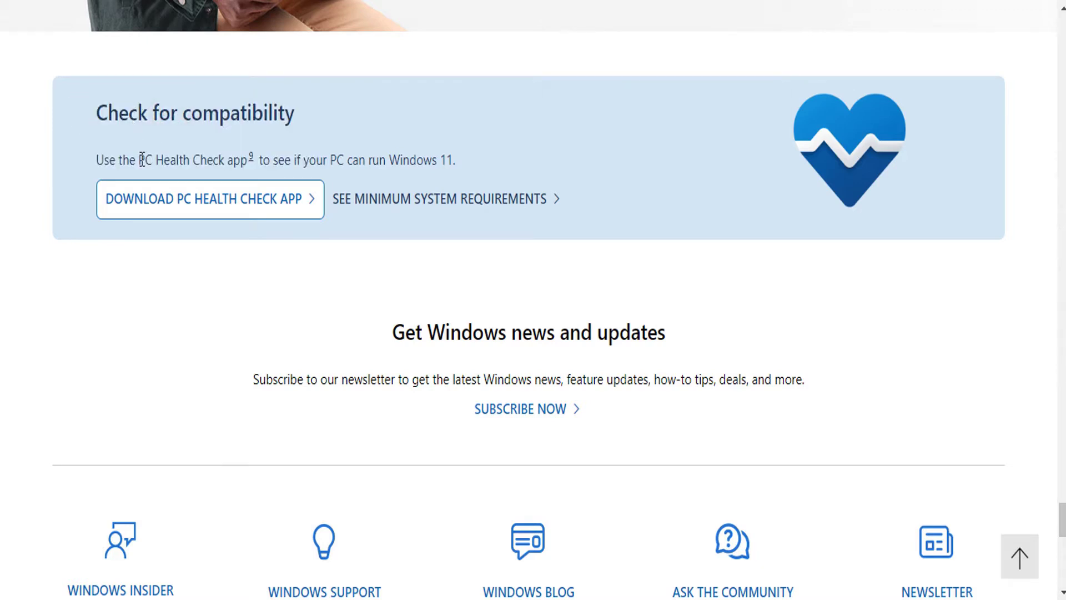
Highlight the 'already running Windows 11' message and compatibility heading, then scroll down.
scroll(142, 159, up, 3)
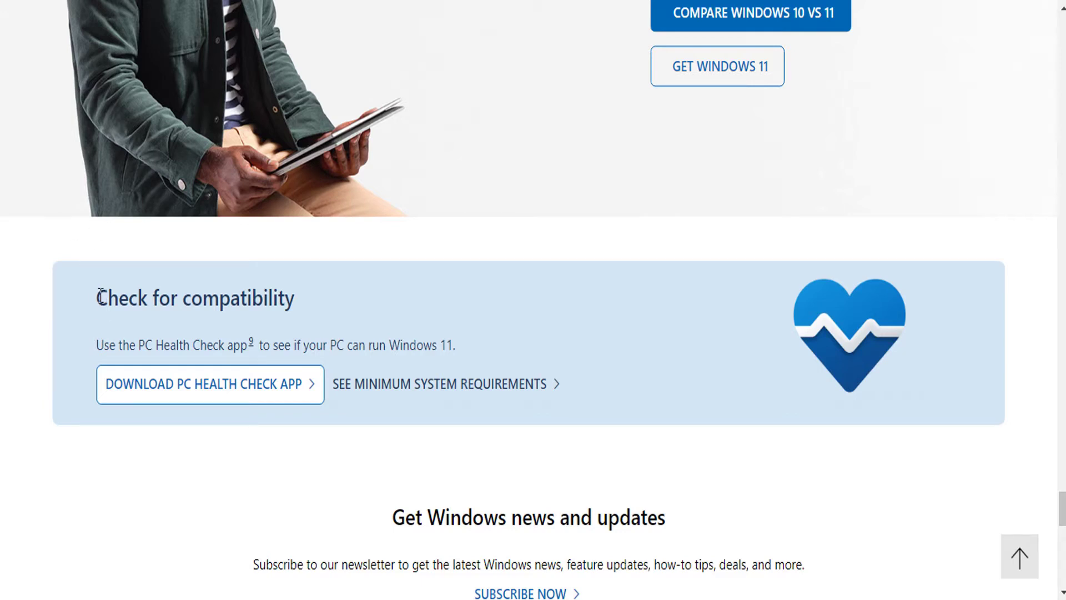
drag(97, 296, 312, 307)
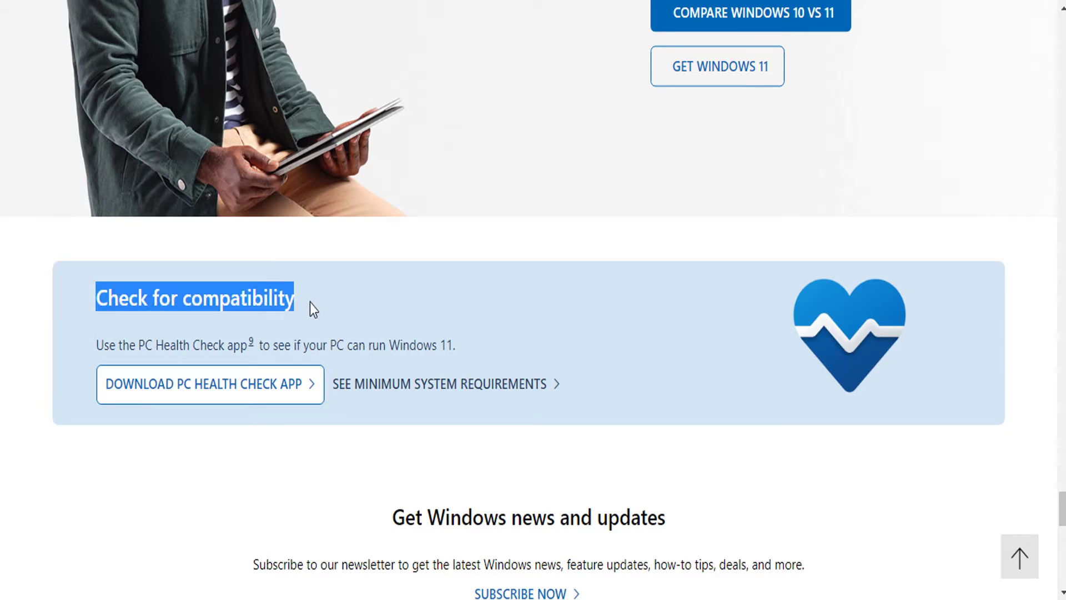
click(404, 269)
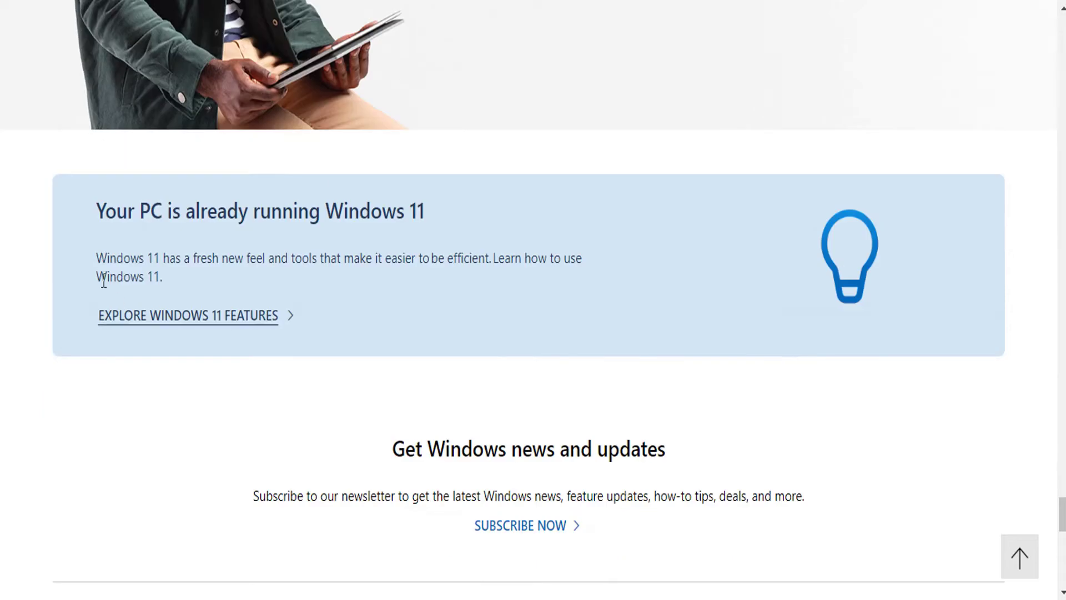
drag(101, 209, 366, 212)
click(147, 209)
drag(105, 213, 419, 213)
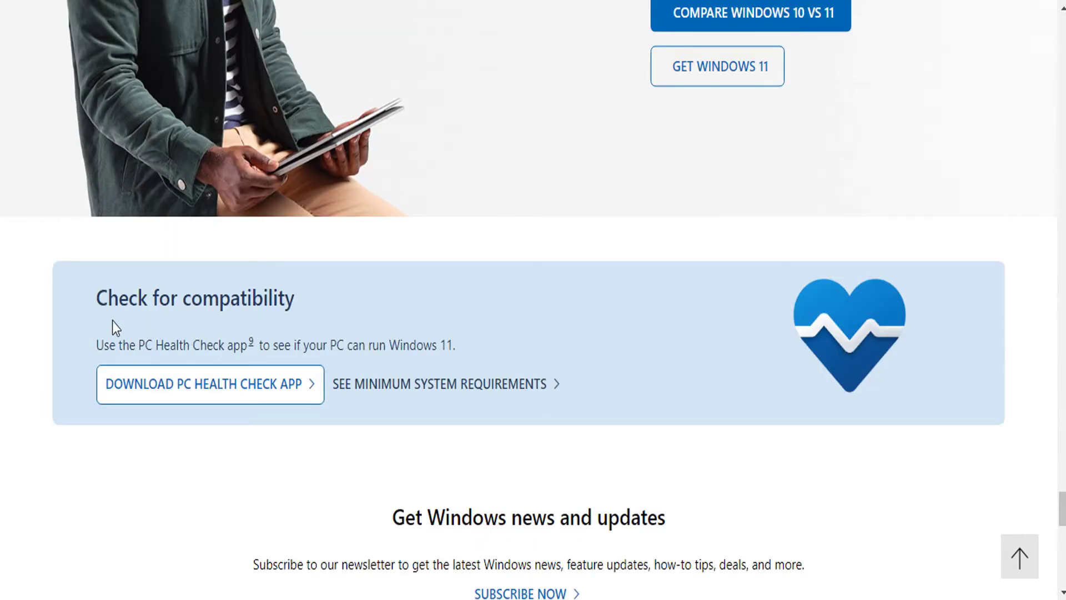
drag(138, 297, 189, 296)
click(358, 281)
scroll(357, 280, down, 3)
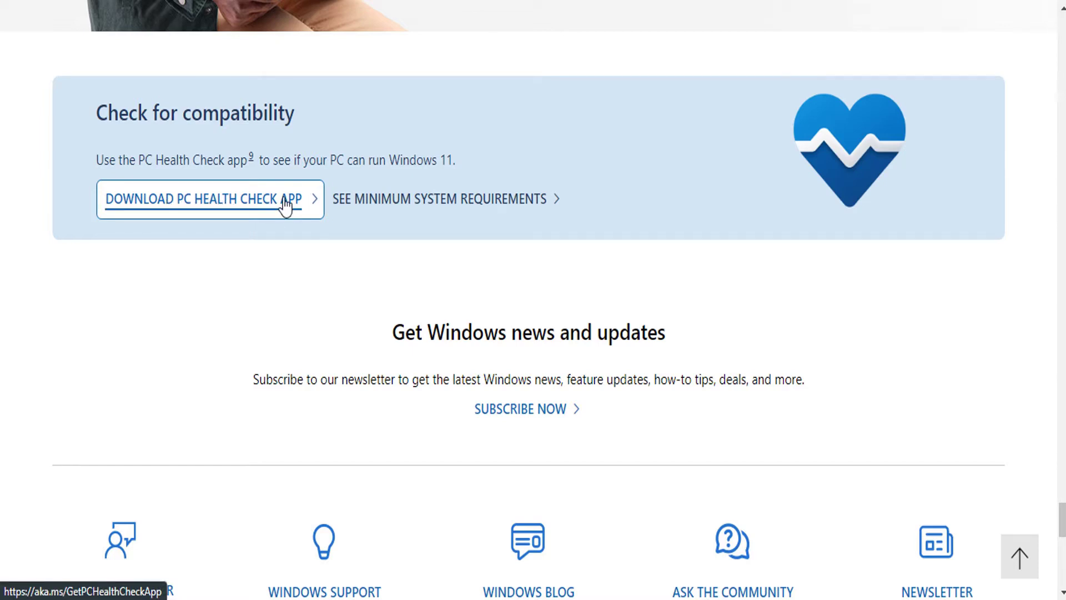
Browse the Windows 11 minimum system requirements list, then go back to the compatibility section.
click(402, 206)
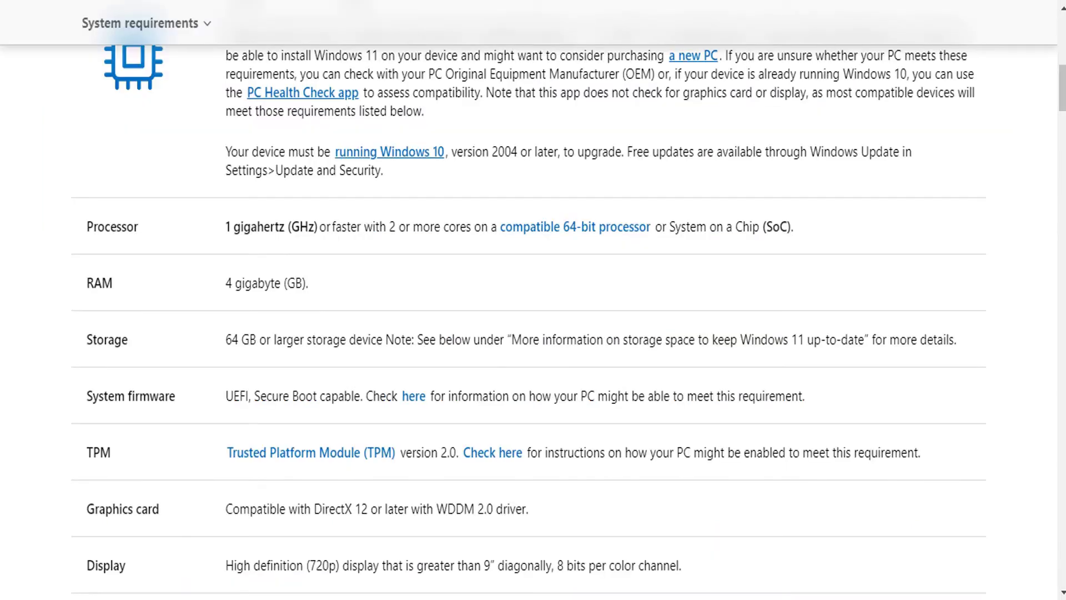
scroll(272, 331, down, 5)
scroll(273, 333, up, 5)
scroll(273, 330, down, 4)
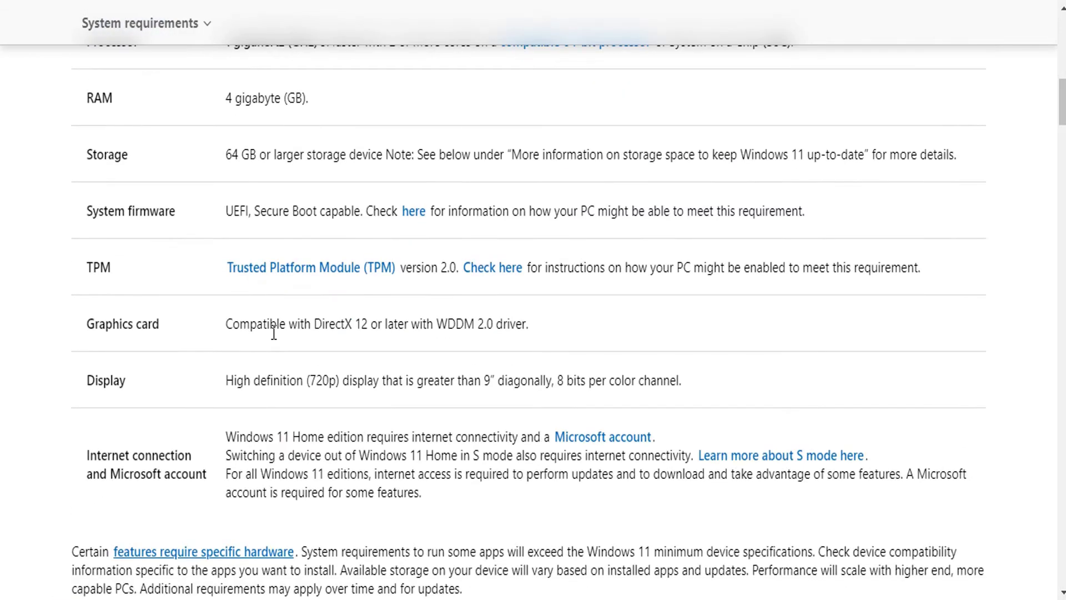
scroll(274, 328, up, 4)
scroll(225, 352, down, 5)
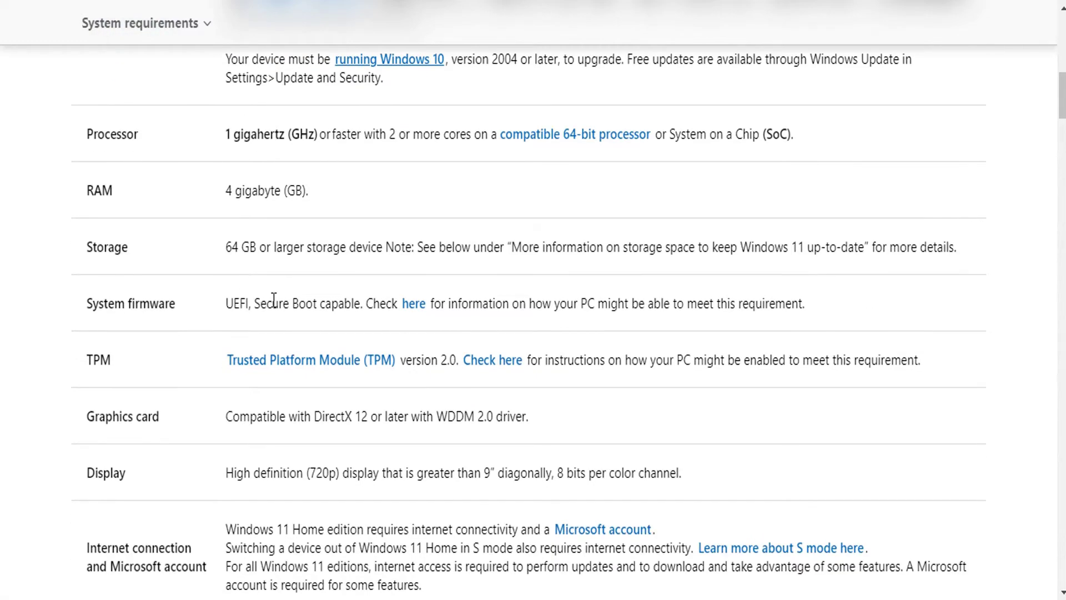
scroll(274, 306, up, 4)
key(alt+Left)
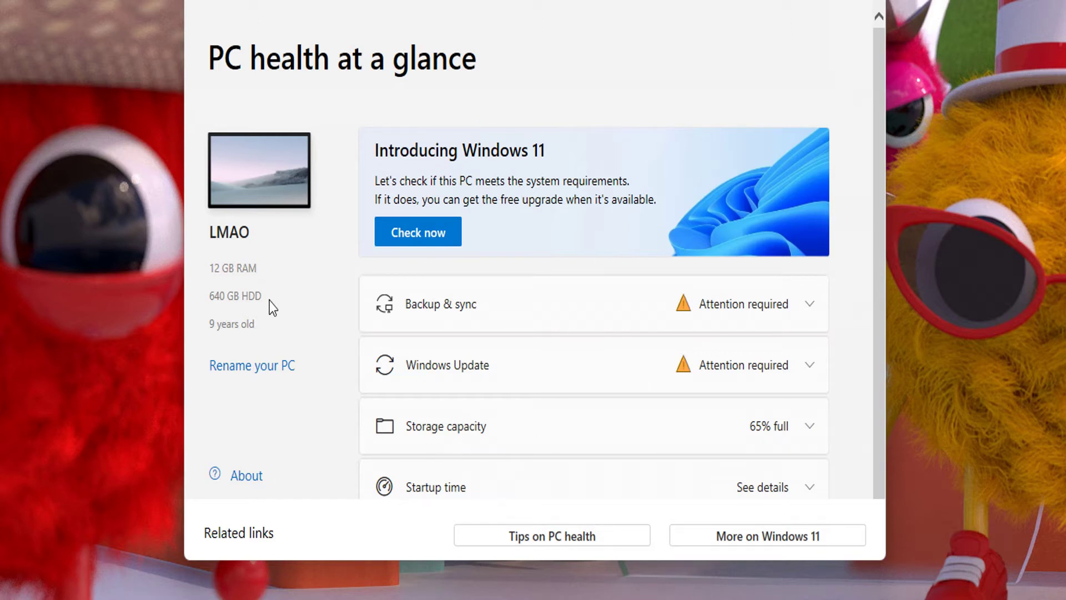
Run PC Health Check's Windows 11 check, which fails on Secure Boot, TPM 2.0 and processor.
drag(253, 325, 190, 330)
click(309, 292)
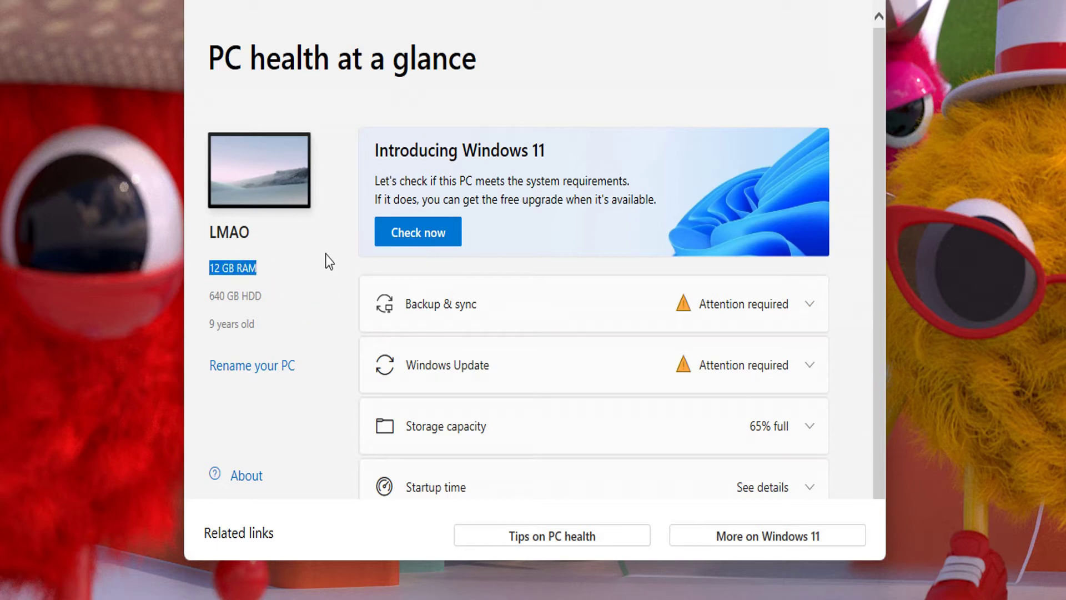
click(341, 279)
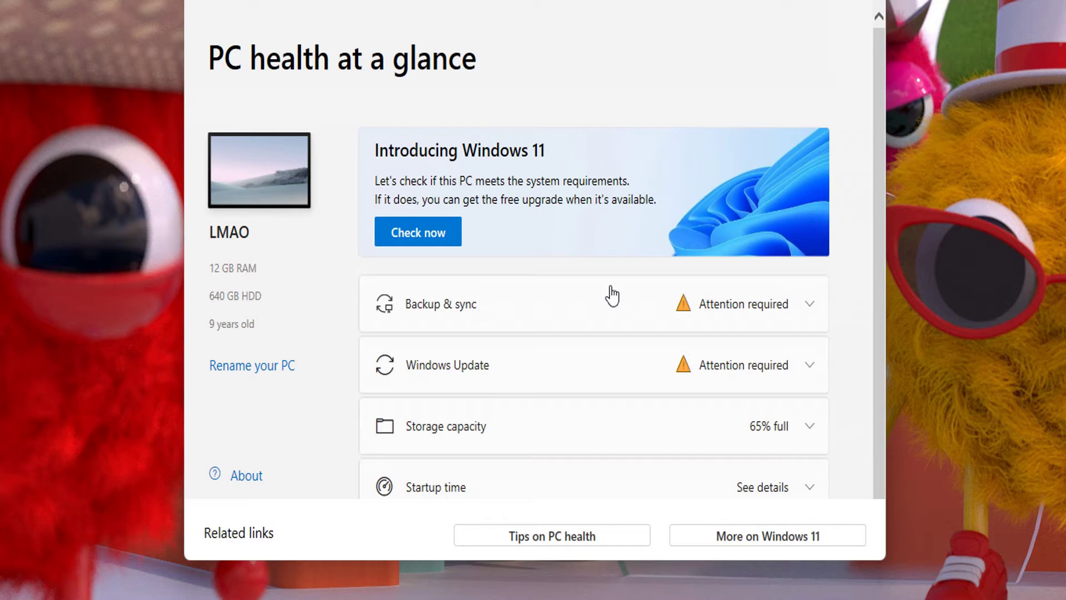
click(418, 233)
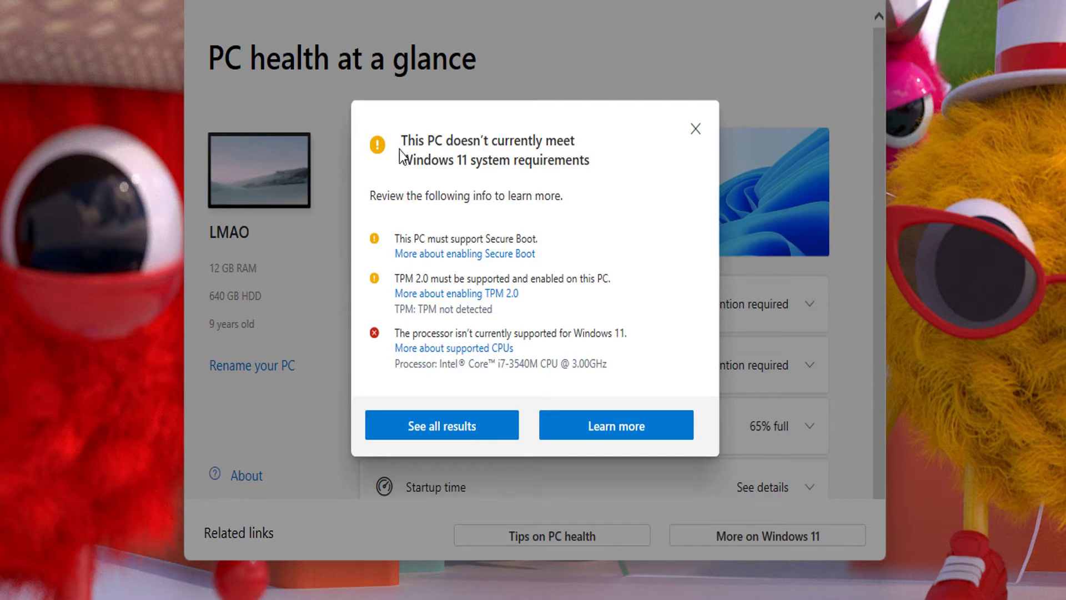
Highlight the failed-requirements result title, then close Windows 11 Setup.
drag(404, 138, 525, 145)
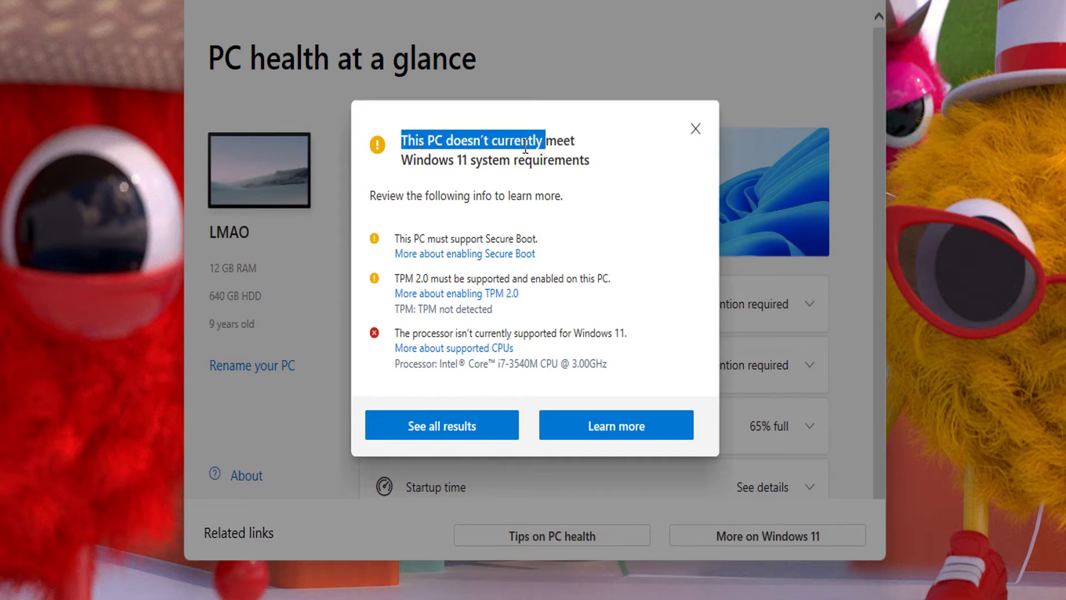
drag(525, 146, 609, 173)
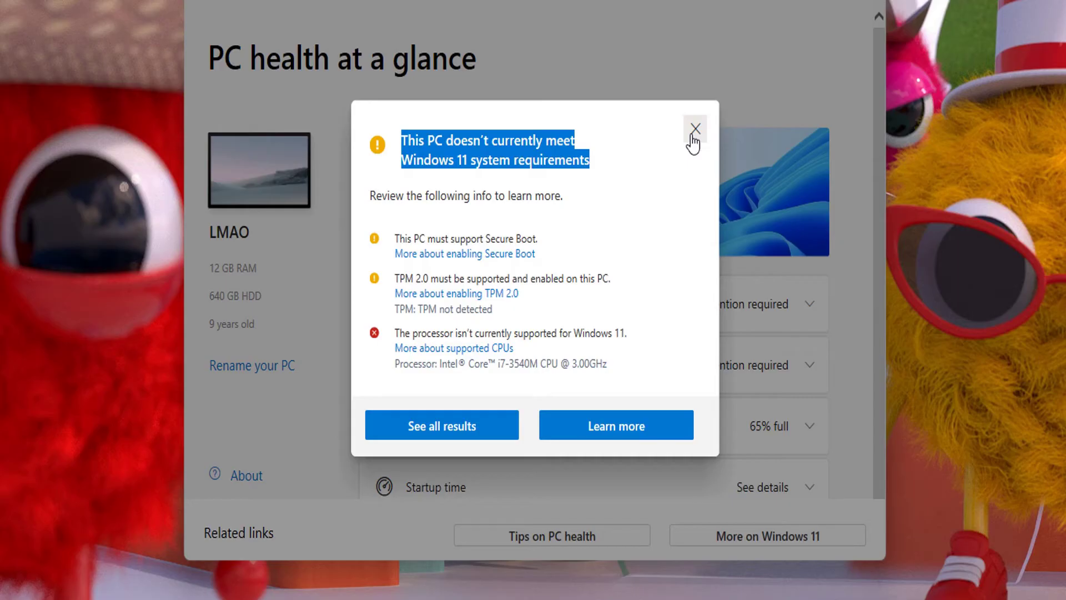
key(super+s)
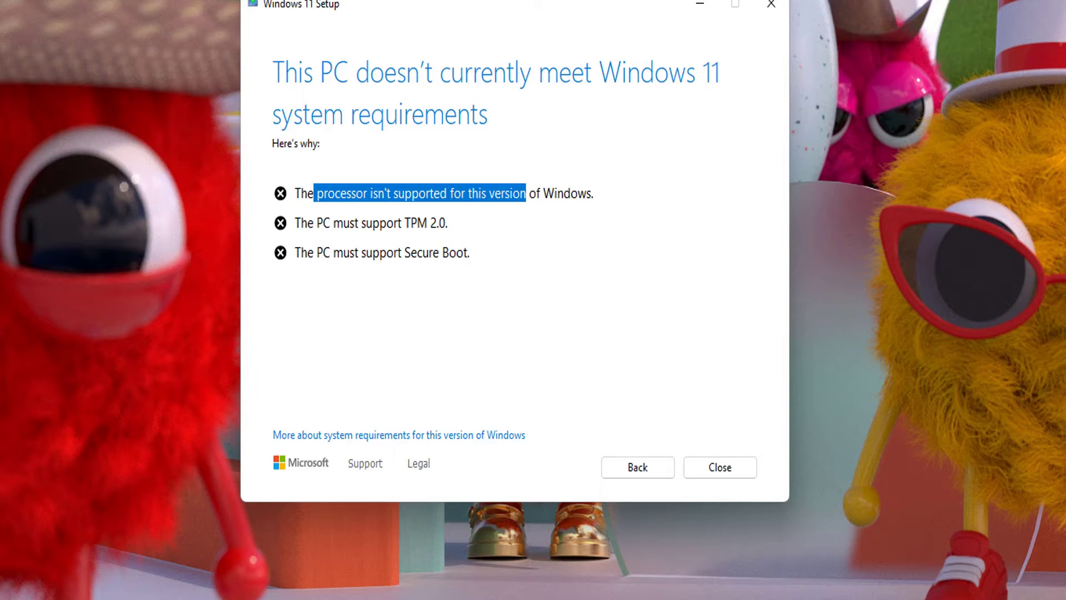
click(771, 4)
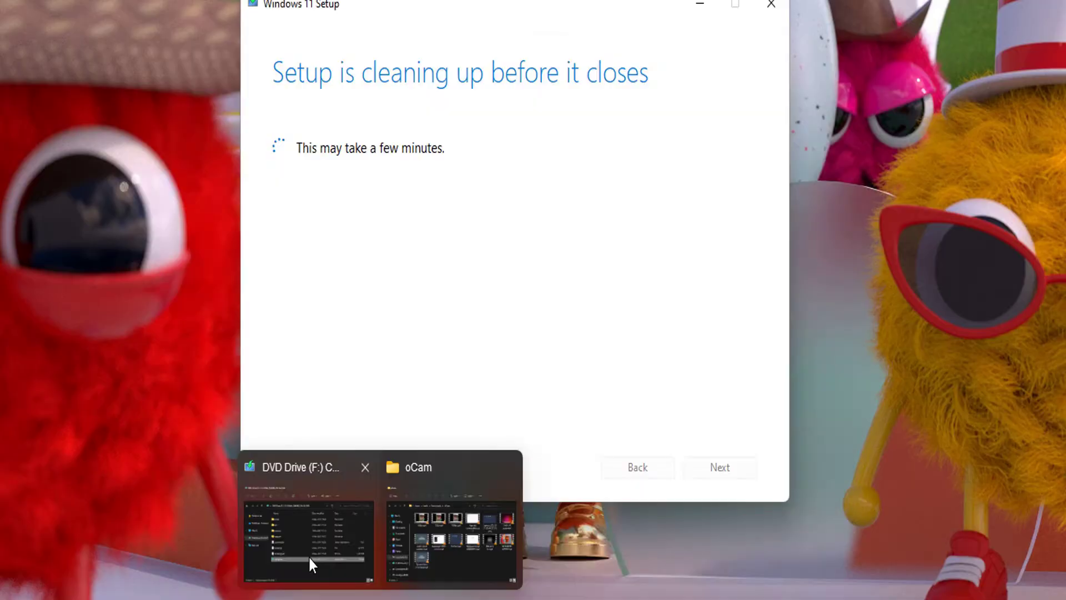
Run Skip_TPM_Check.cmd from the WiN 11 folder as administrator.
click(309, 561)
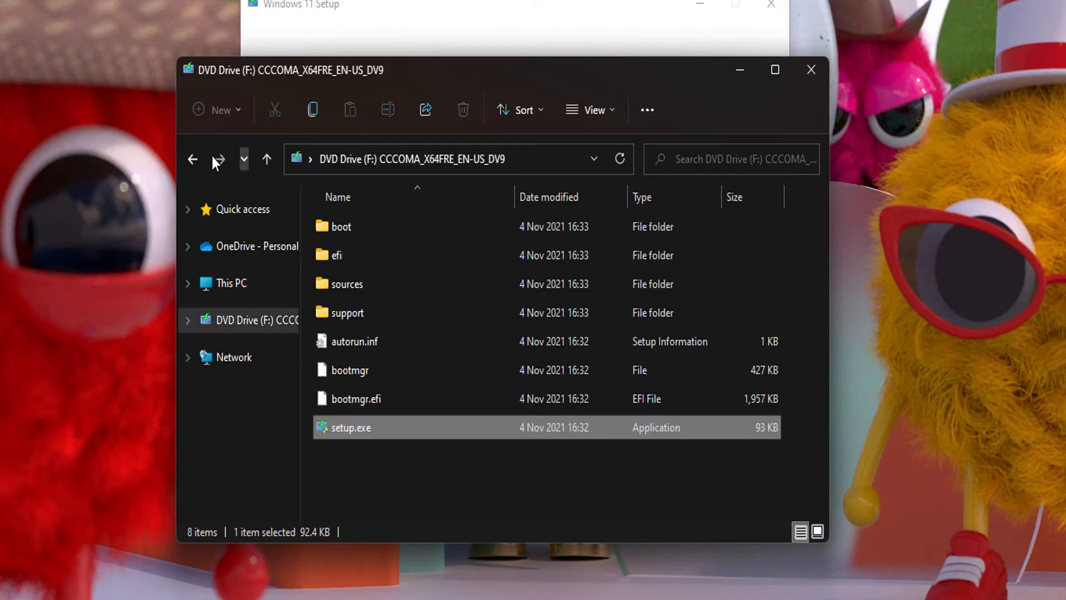
click(192, 159)
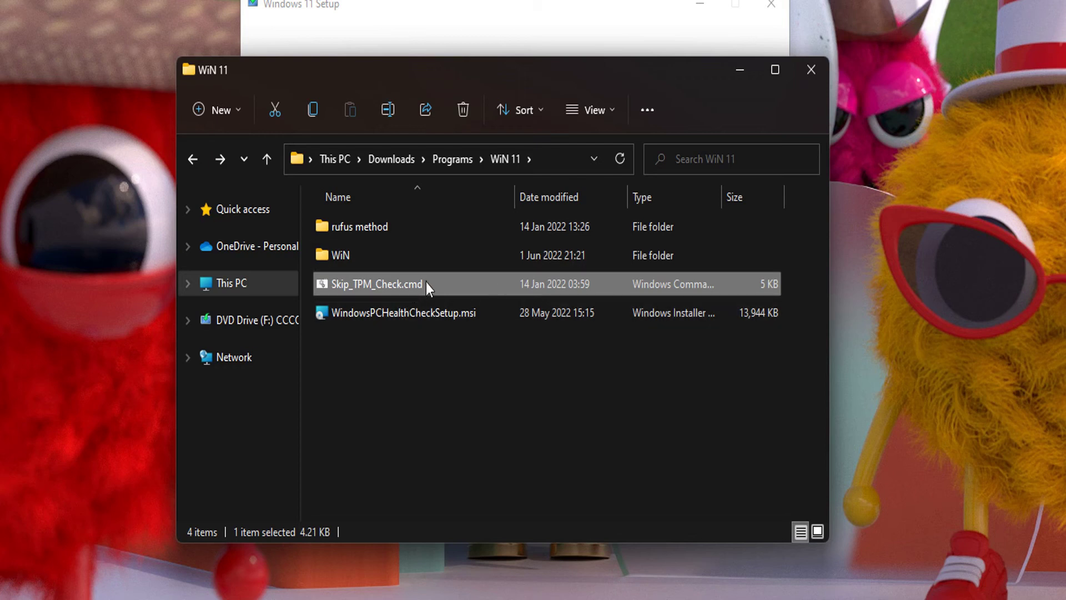
click(417, 320)
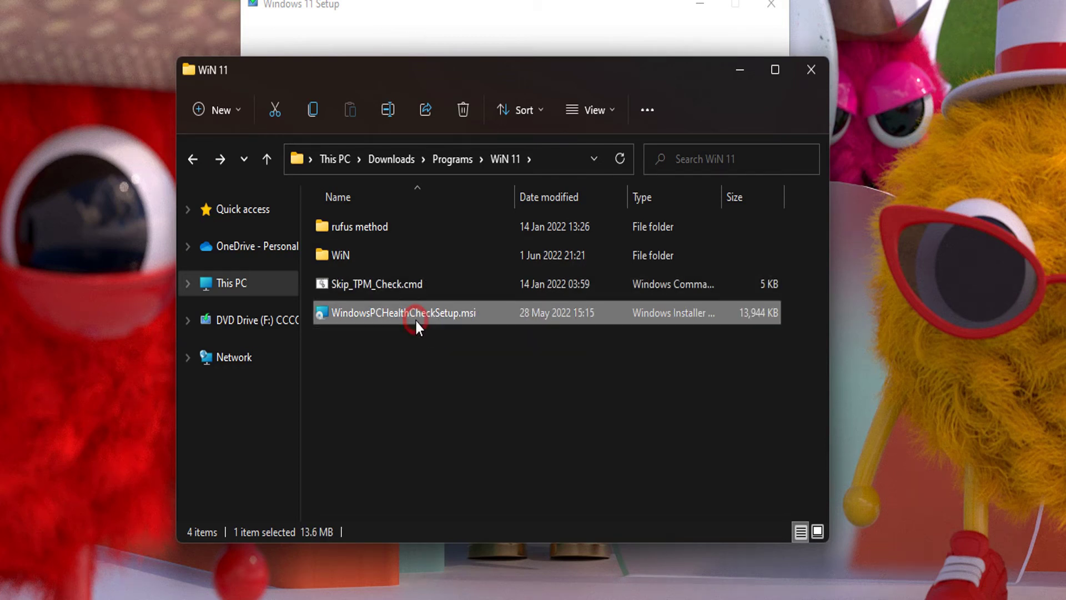
click(424, 288)
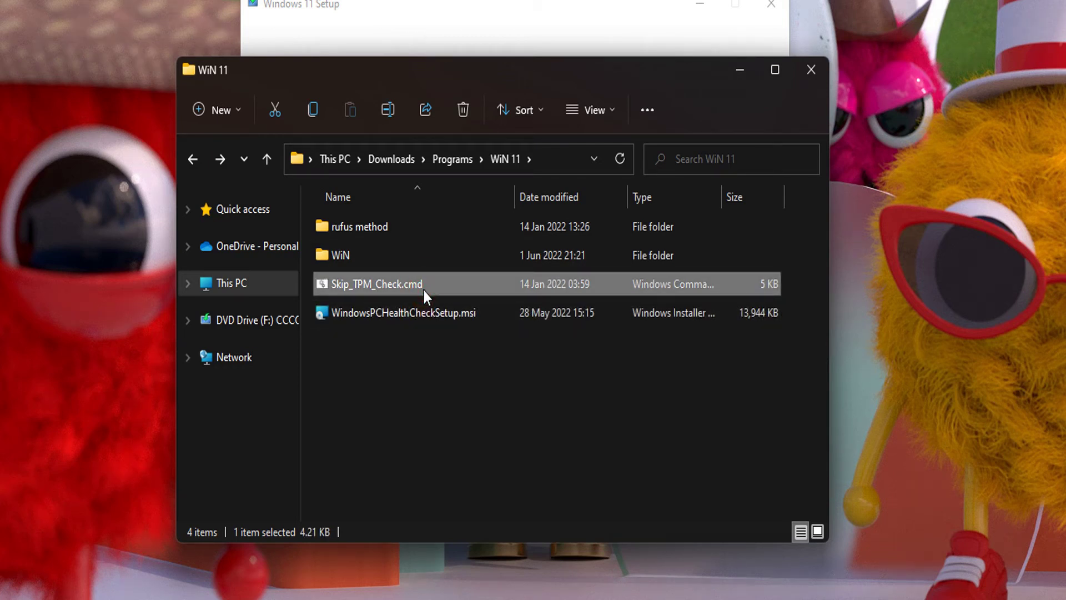
right_click(412, 285)
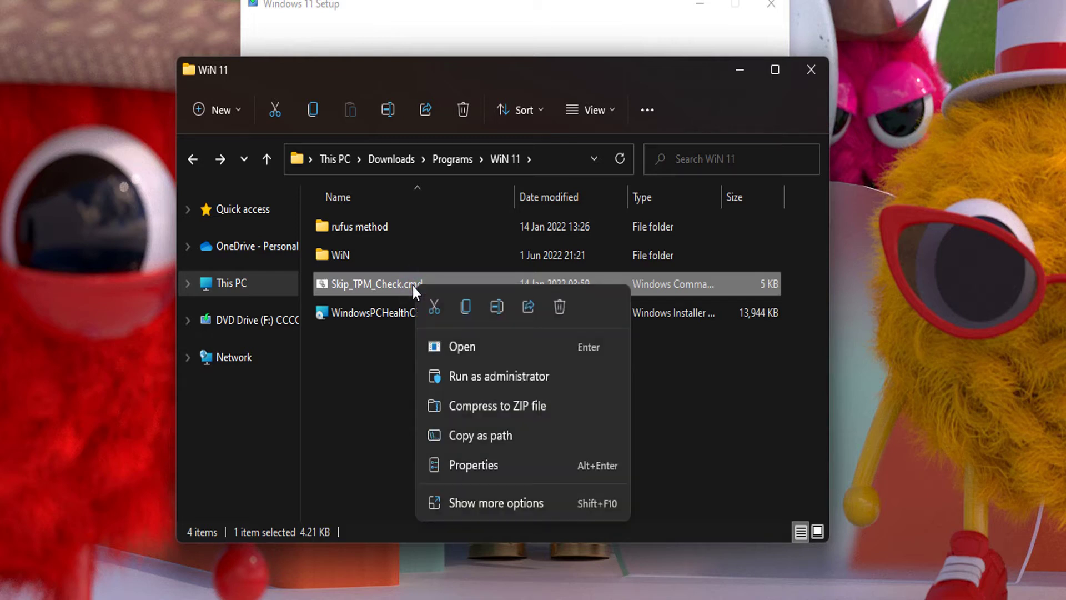
click(453, 371)
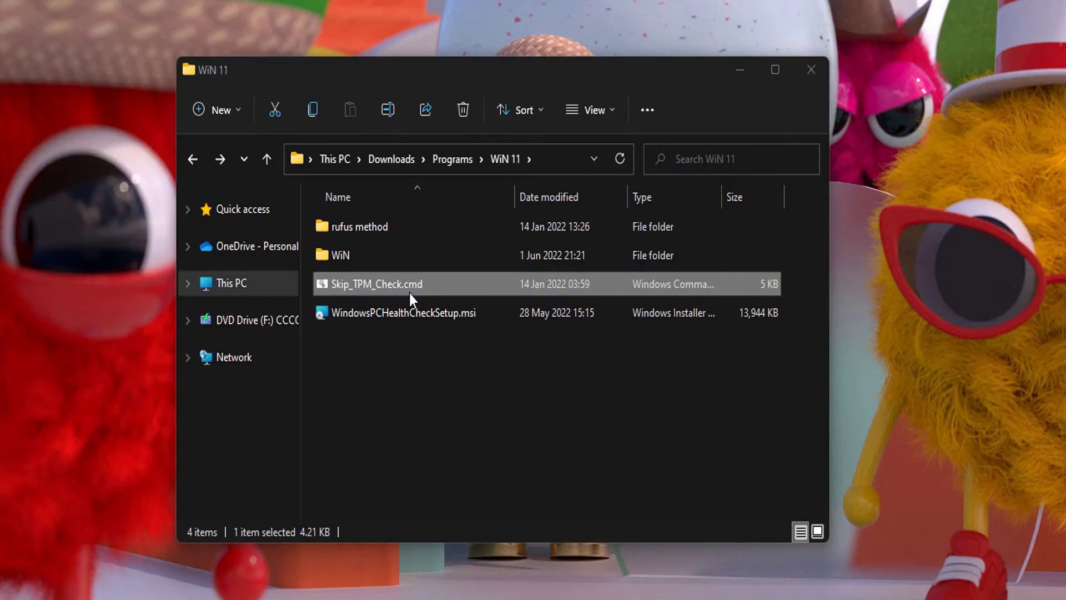
Mount Win11_English_x64v1.iso from the WiN folder using Open with > Windows Explorer.
click(389, 260)
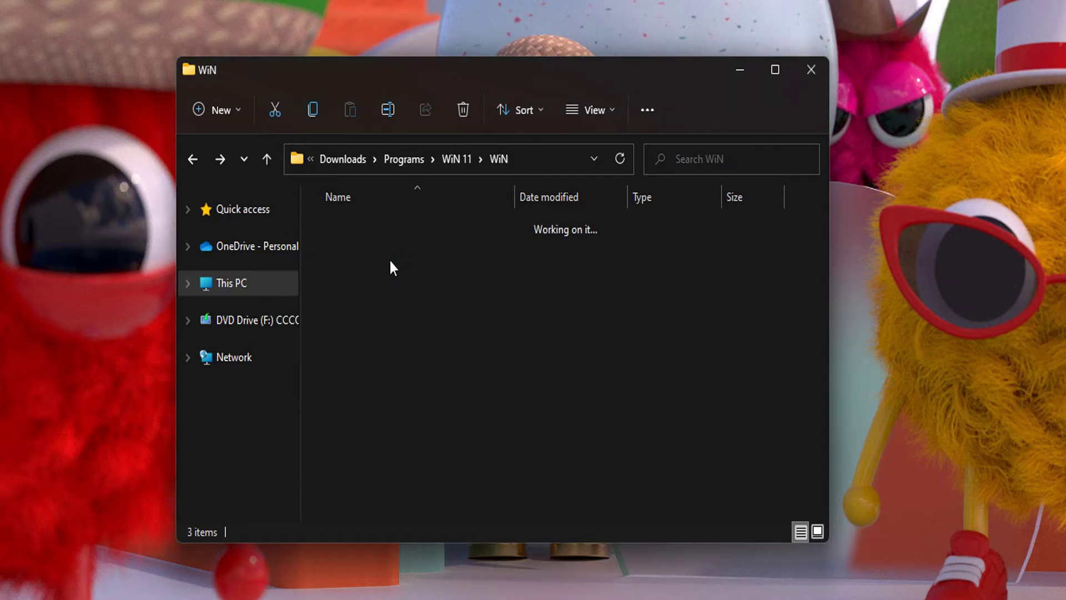
mouse_move(390, 261)
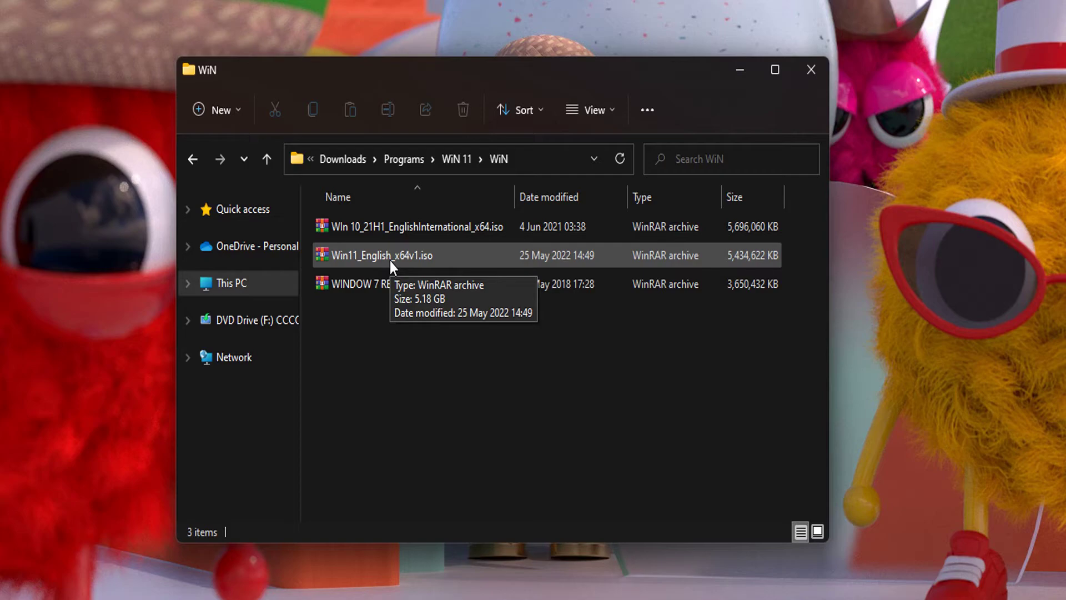
click(391, 252)
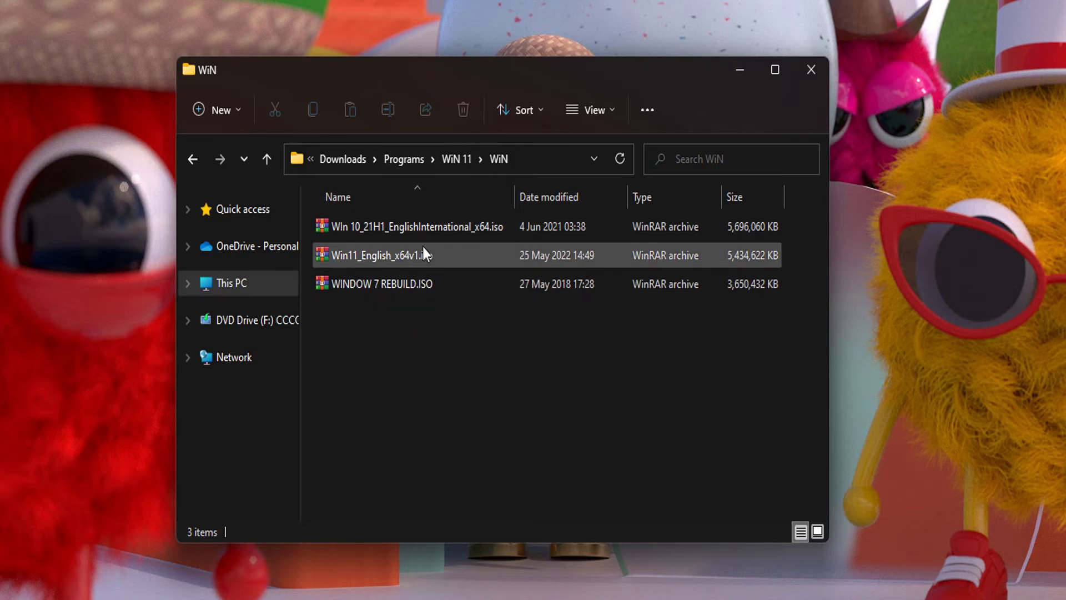
click(399, 255)
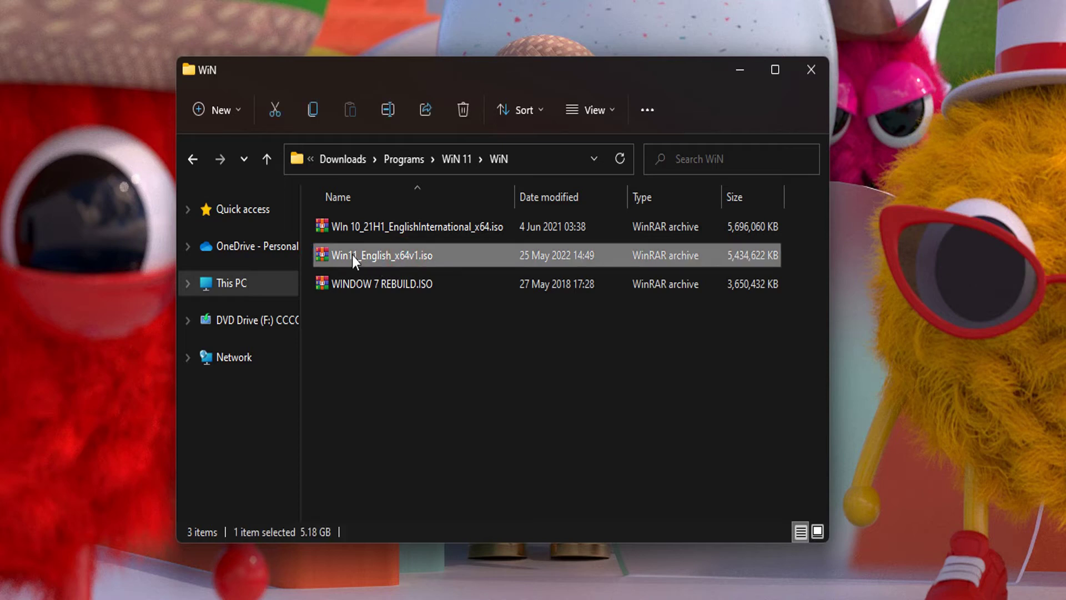
right_click(392, 252)
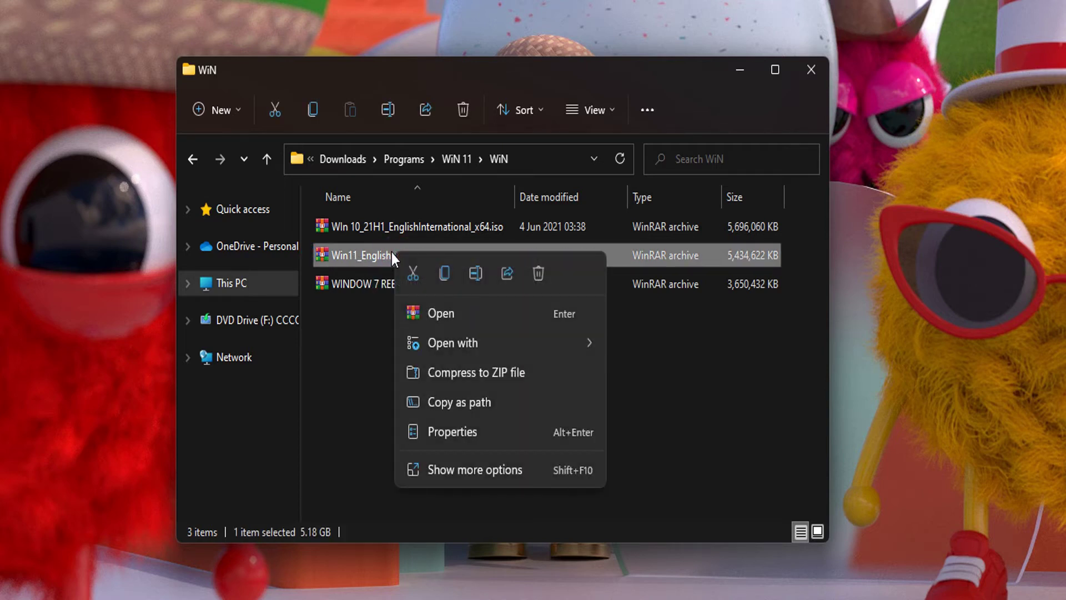
mouse_move(494, 334)
click(649, 373)
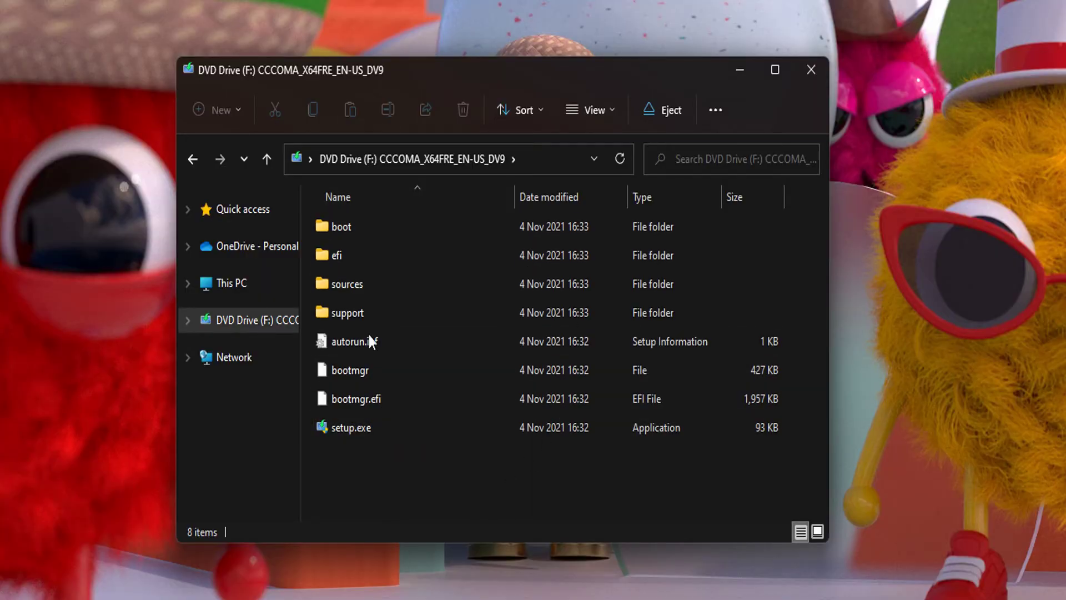
Launch setup.exe from DVD Drive (F:).
click(360, 429)
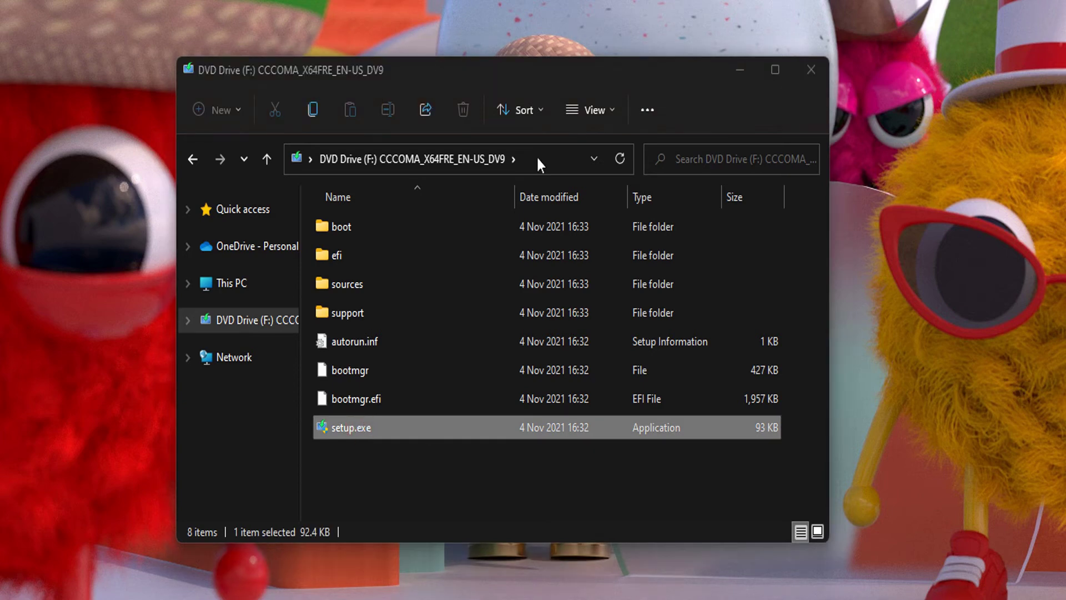
double_click(430, 433)
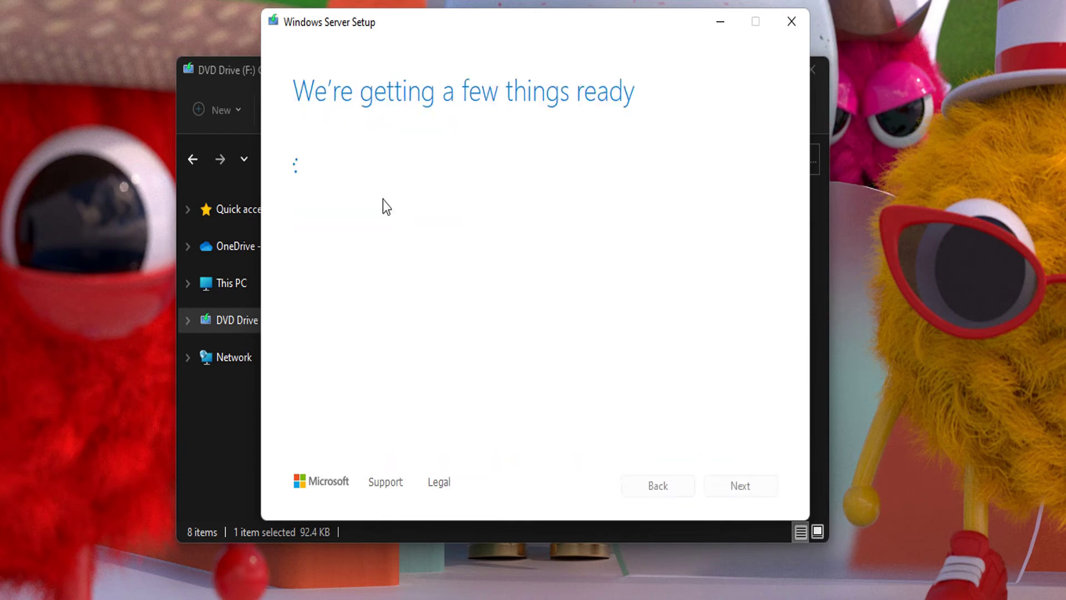
Advance setup by keyboard to Choose what to keep, with Keep files, settings, and apps selected.
key(Return)
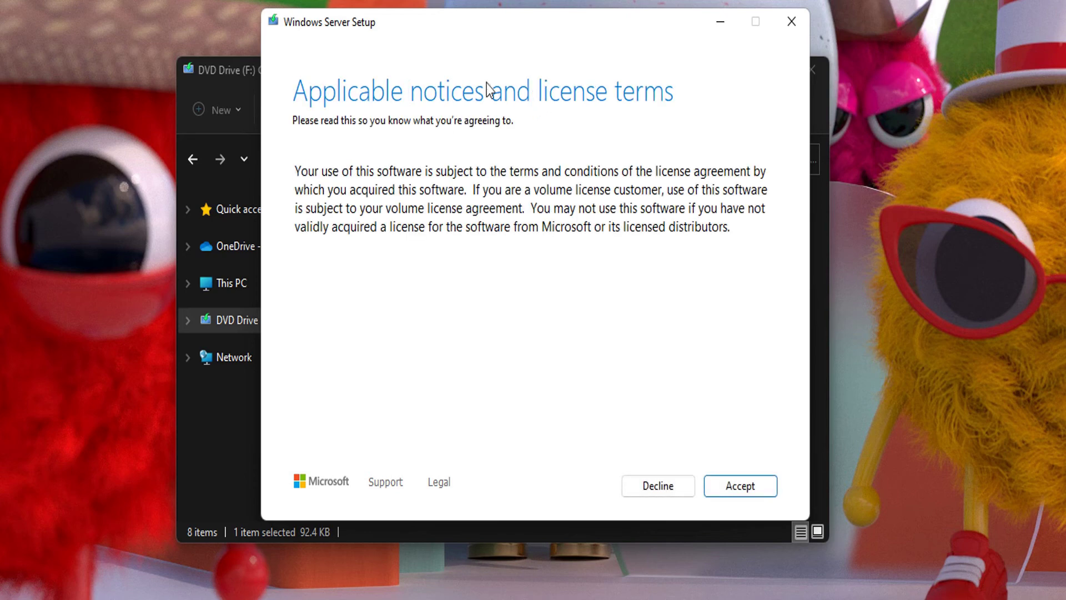
key(Return)
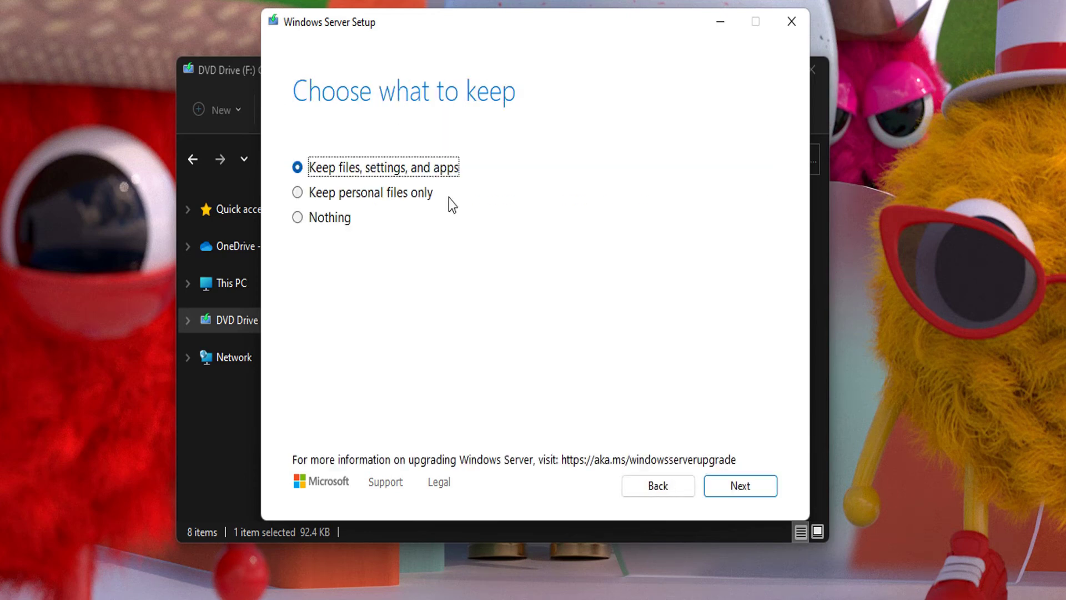
key(Up)
key(Down)
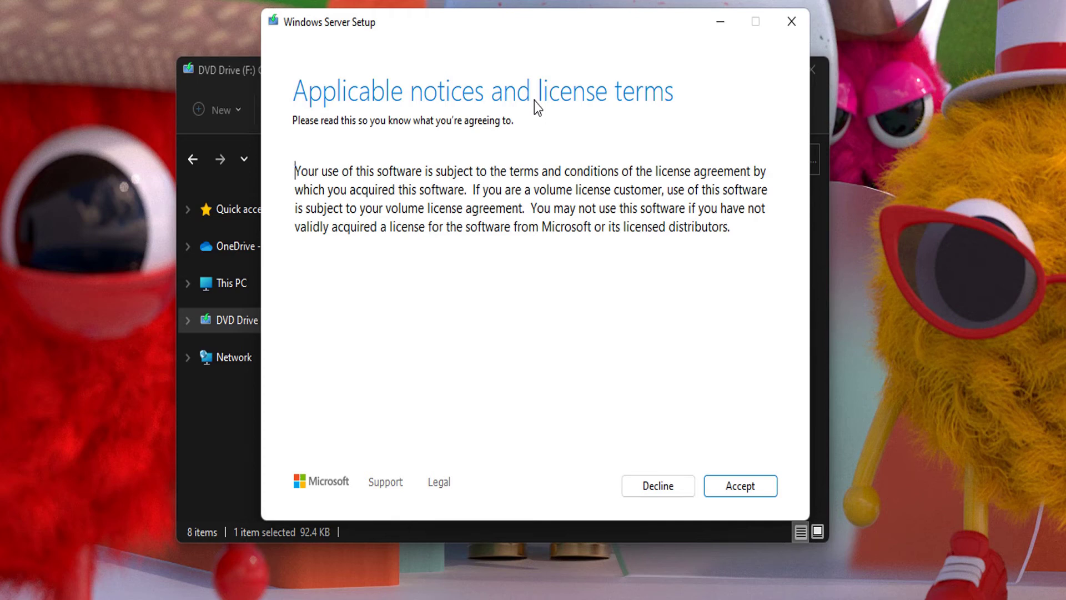
key(Return)
Accept the license terms and, after trying each option, set Choose what to keep to Nothing.
click(738, 485)
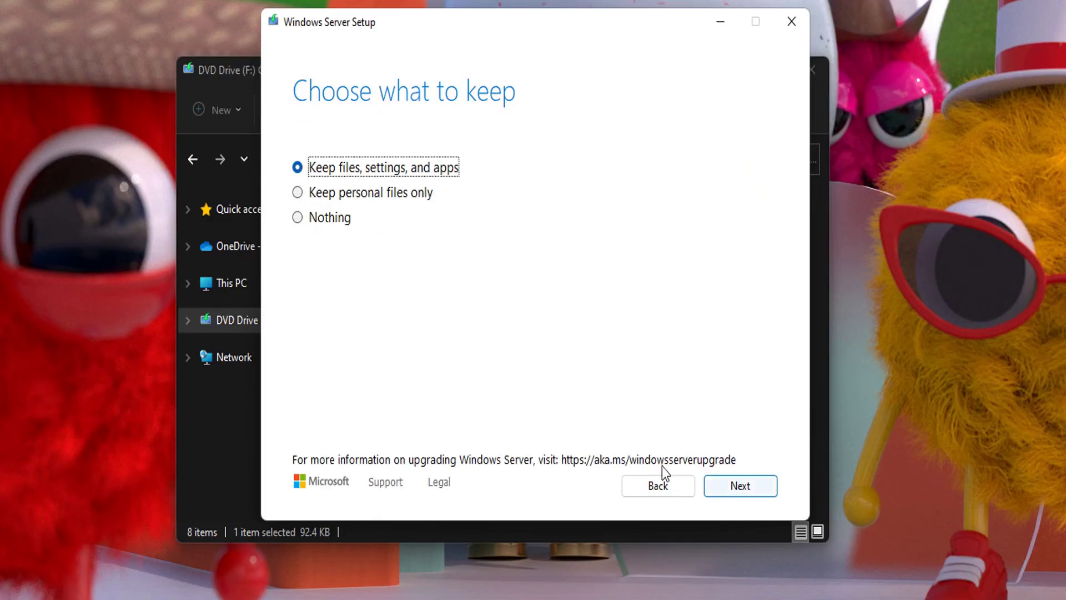
click(336, 194)
click(364, 192)
click(328, 218)
click(369, 167)
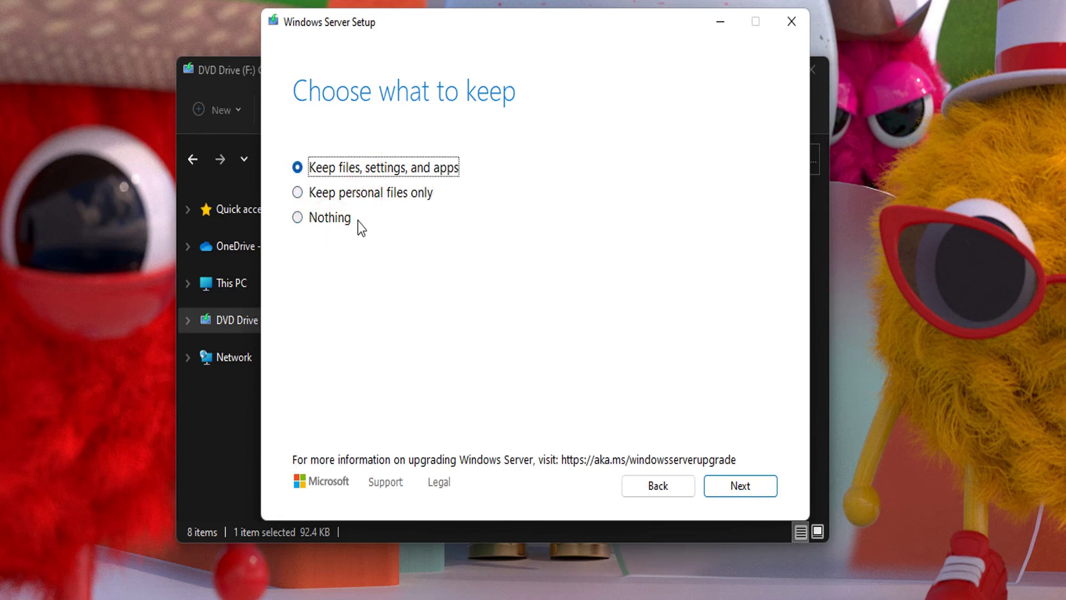
click(361, 192)
click(355, 166)
click(336, 198)
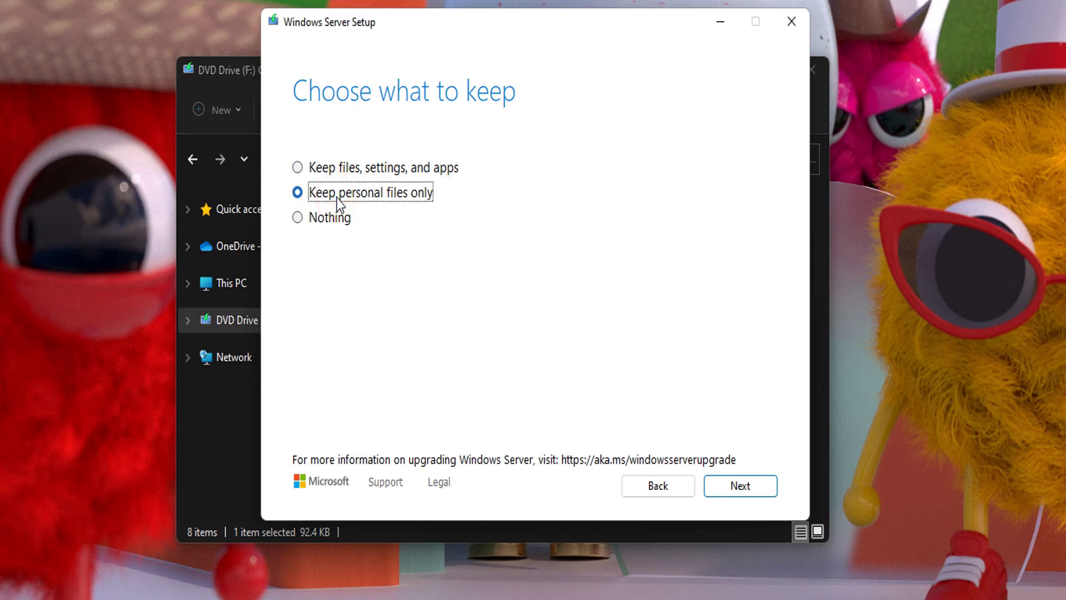
click(321, 222)
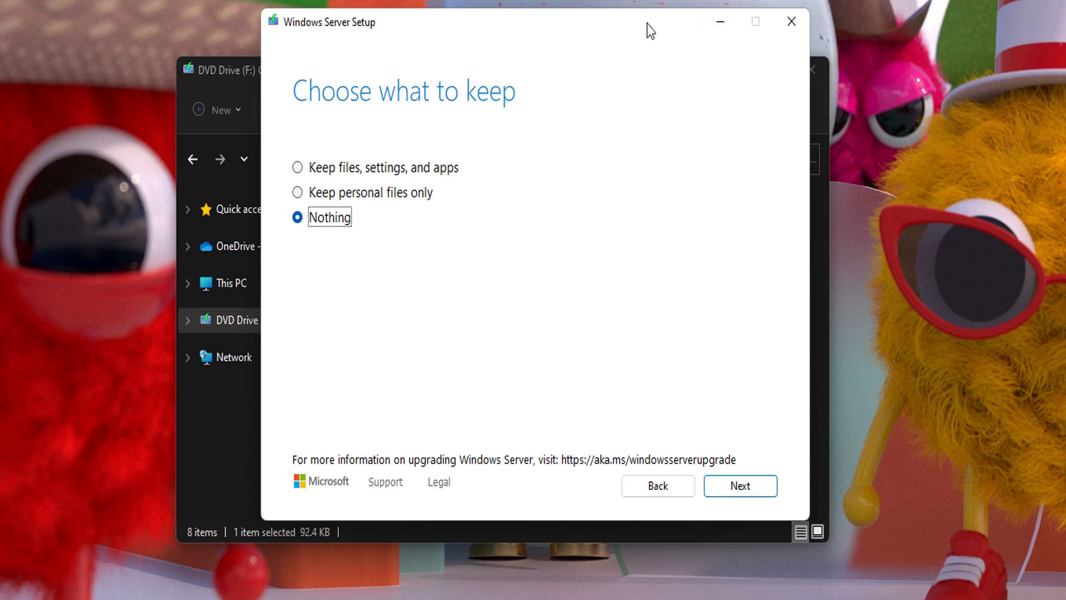
drag(647, 24, 686, 6)
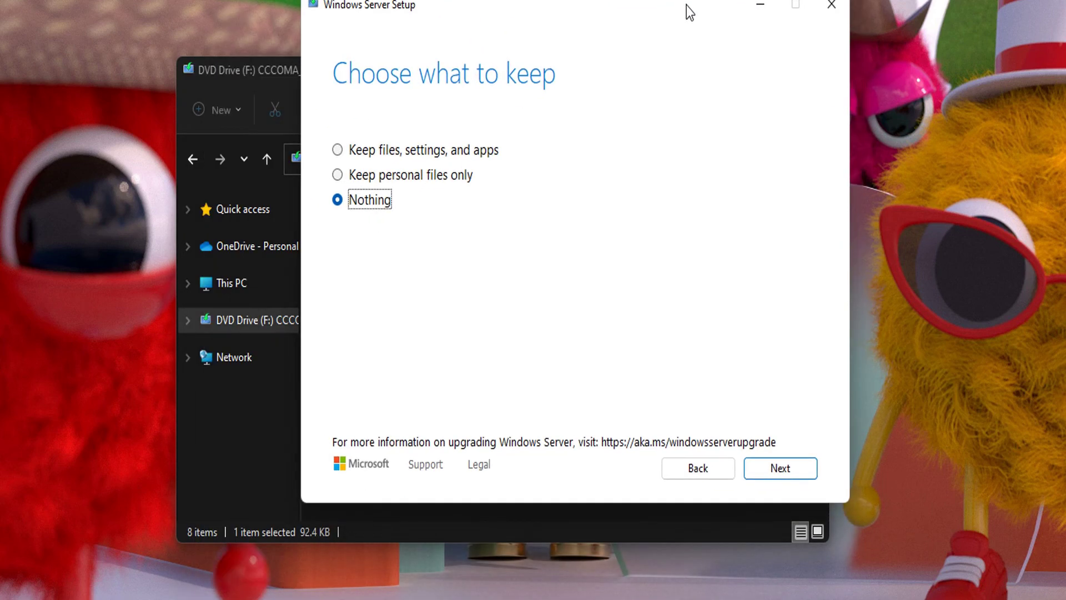